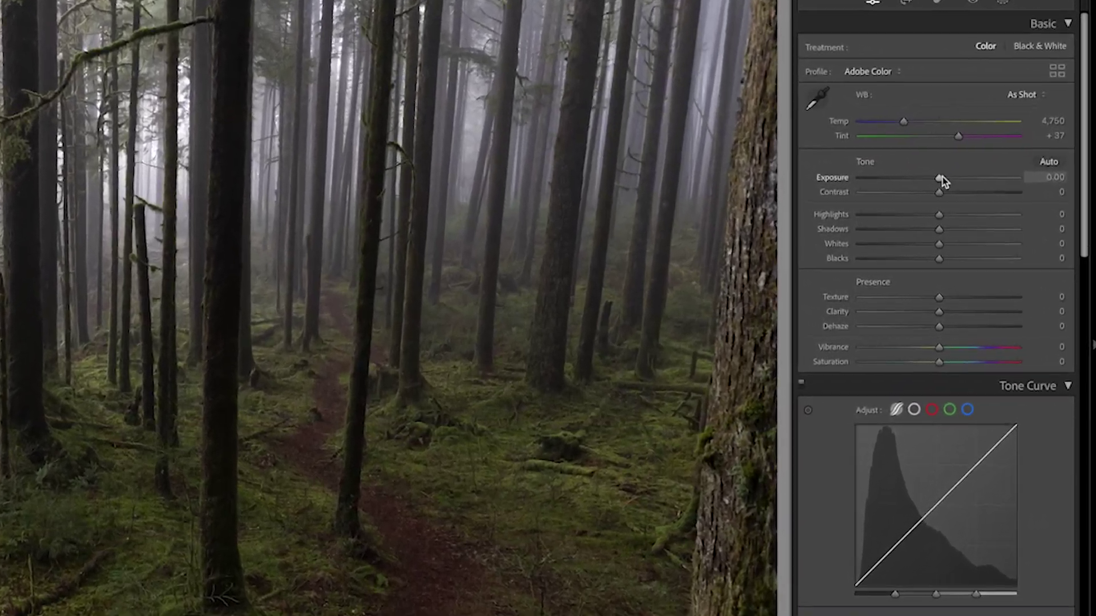
Set Basic tones to Exposure +0.80, Highlights −13, Shadows +41, Whites +25 and Blacks −27.
drag(942, 181, 948, 181)
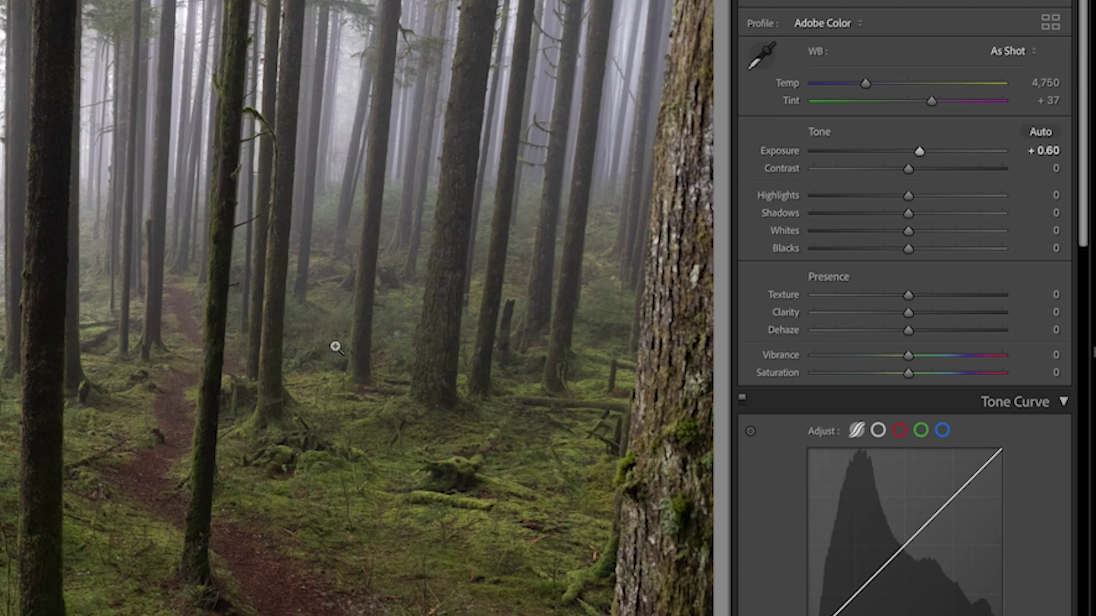
drag(908, 216, 946, 214)
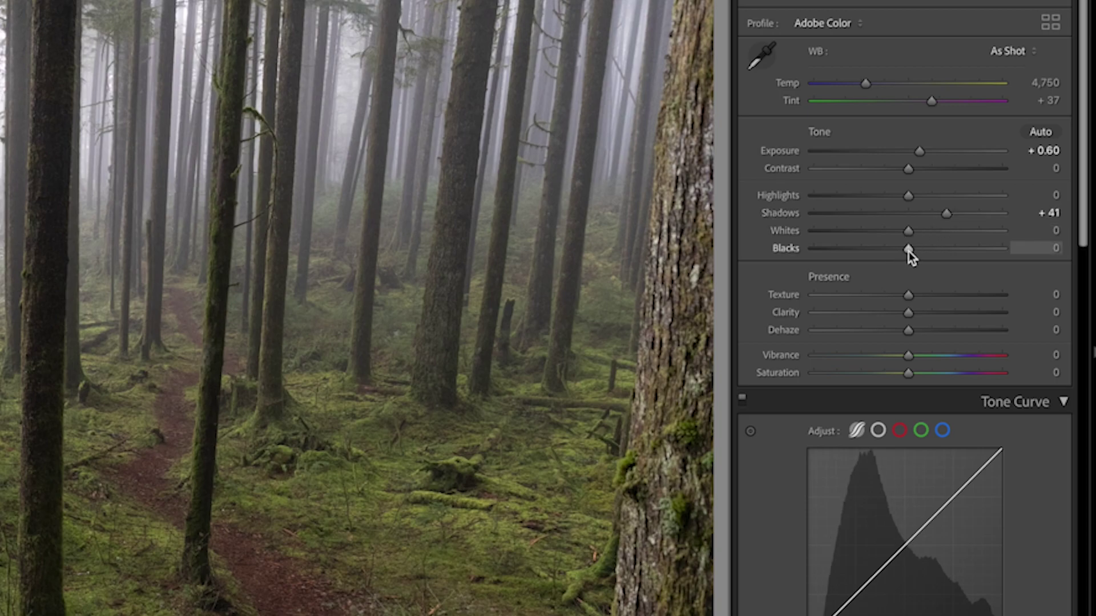
drag(908, 251, 883, 250)
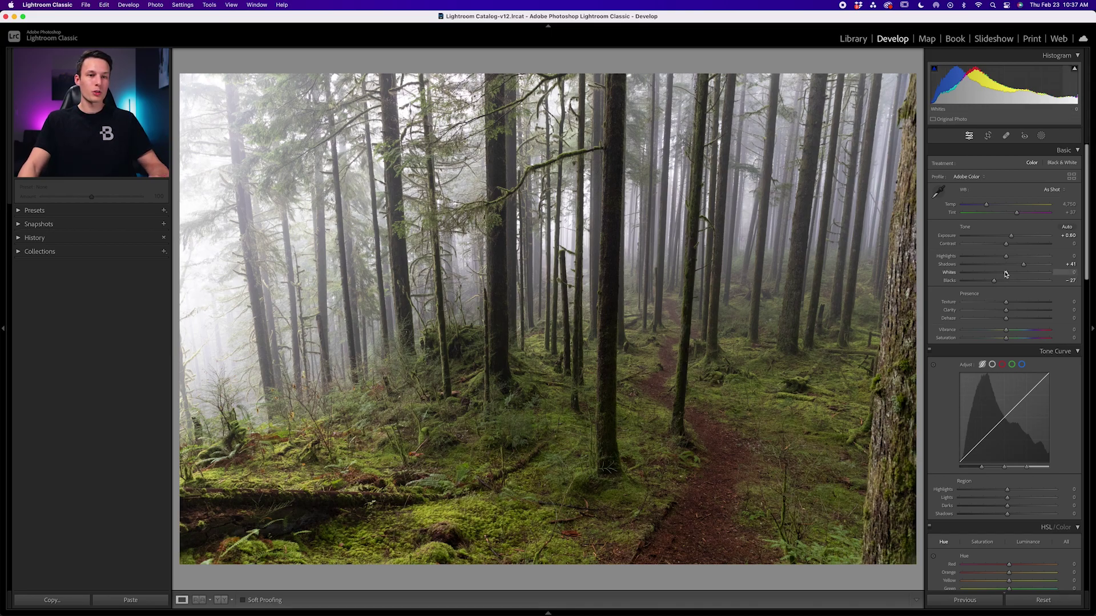
mouse_move(1005, 274)
mouse_down()
mouse_move(1021, 275)
mouse_move(999, 258)
mouse_up()
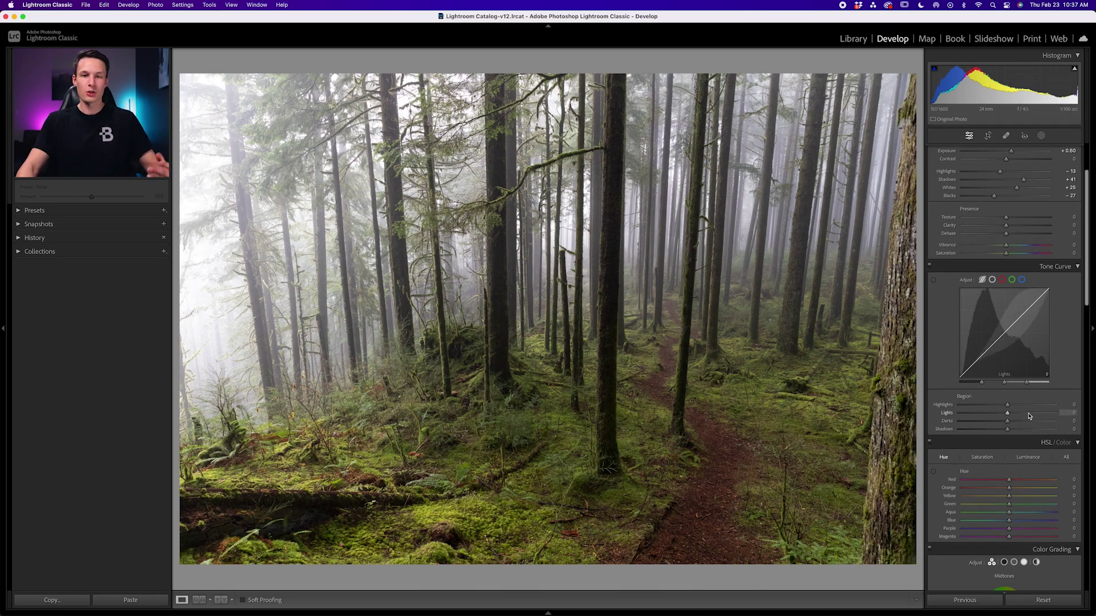
Try Lights and Darks tone curve region changes, undo them, and switch between point and region curve modes.
drag(1007, 416, 1015, 416)
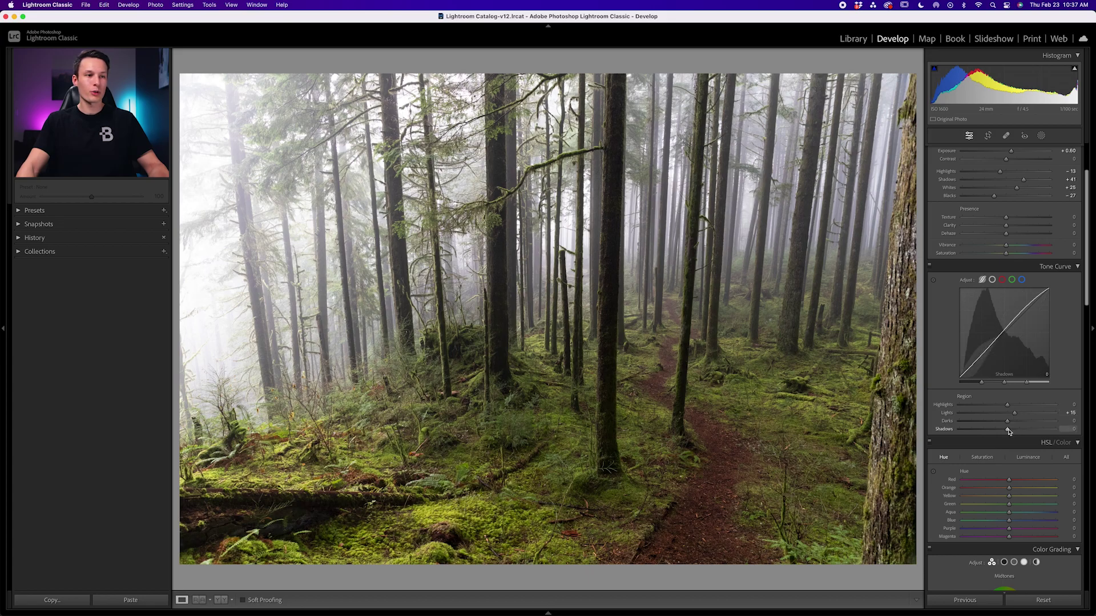
drag(1009, 430, 1014, 423)
key(super+z)
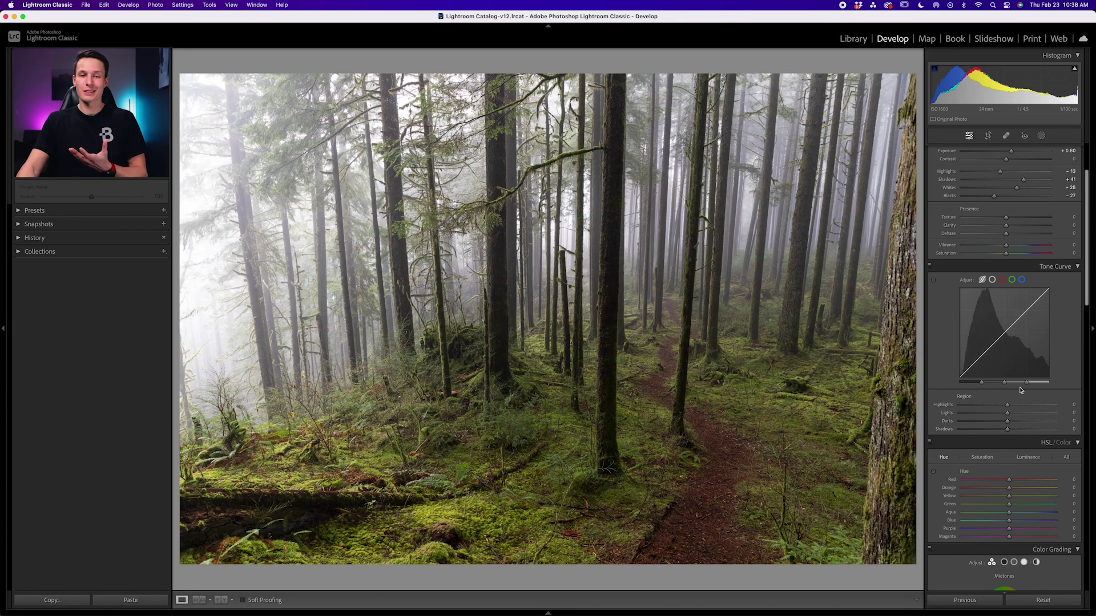
click(992, 279)
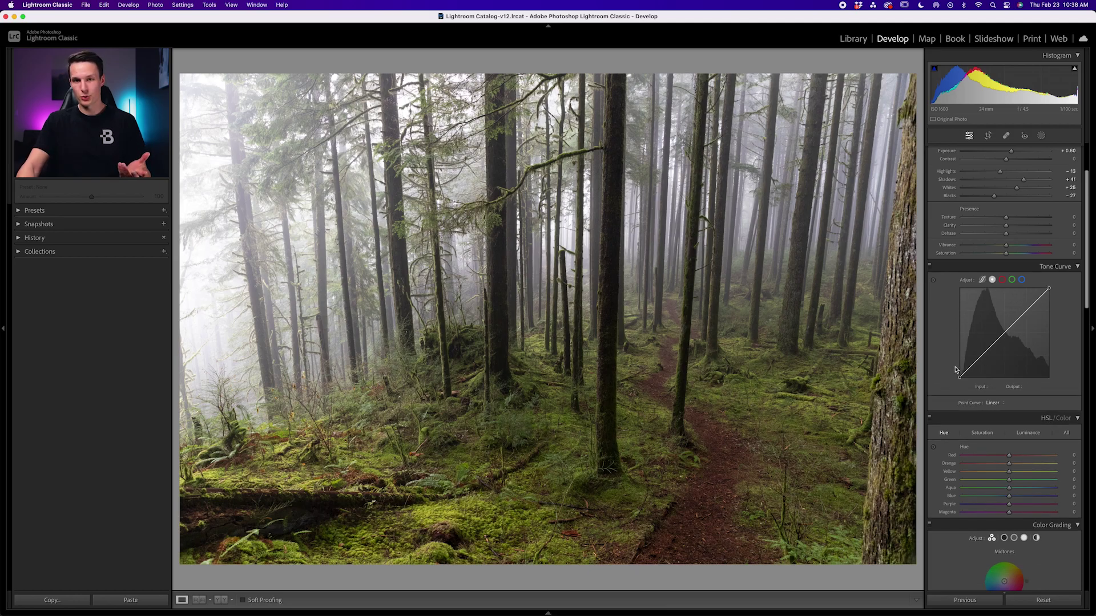
click(982, 280)
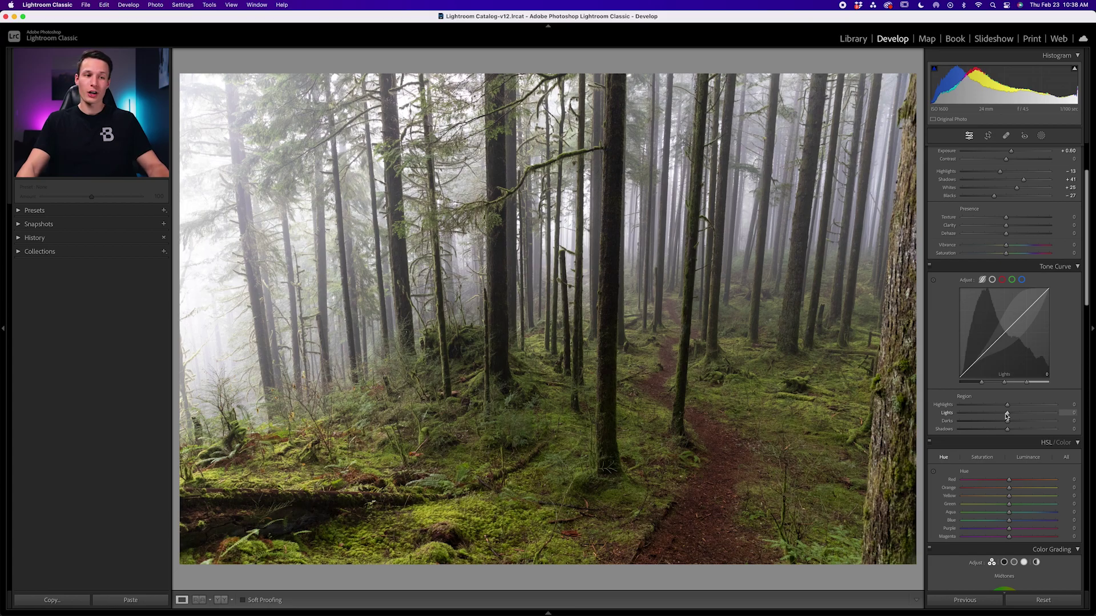
Set tone curve regions to Lights +10, Darks +18, Highlights +4, then toggle the curve off and on to compare.
drag(1008, 413, 1013, 415)
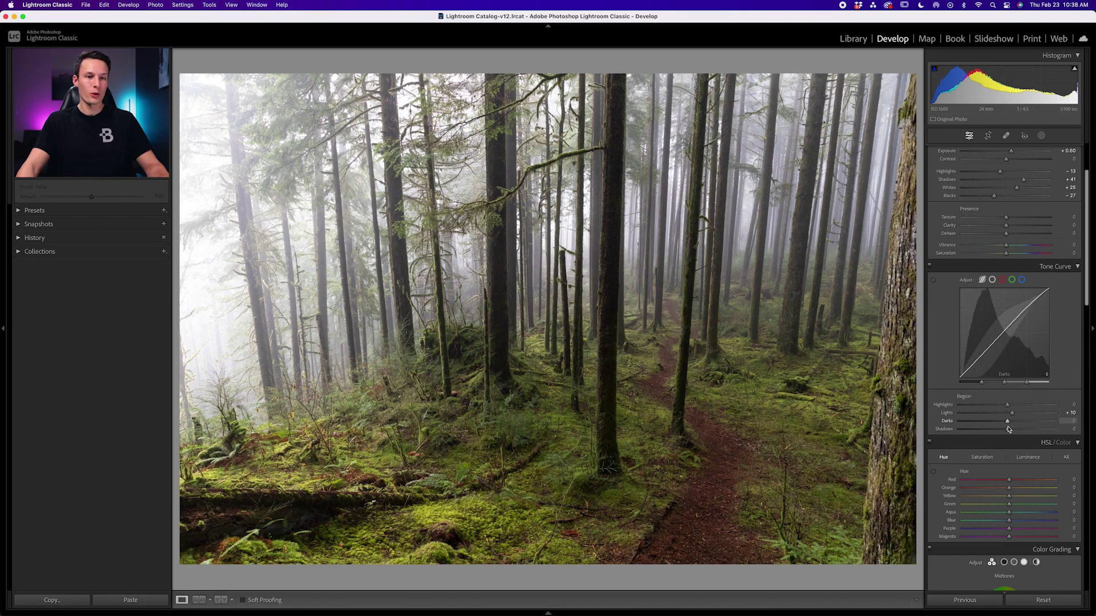
drag(1008, 421, 1006, 432)
click(1015, 421)
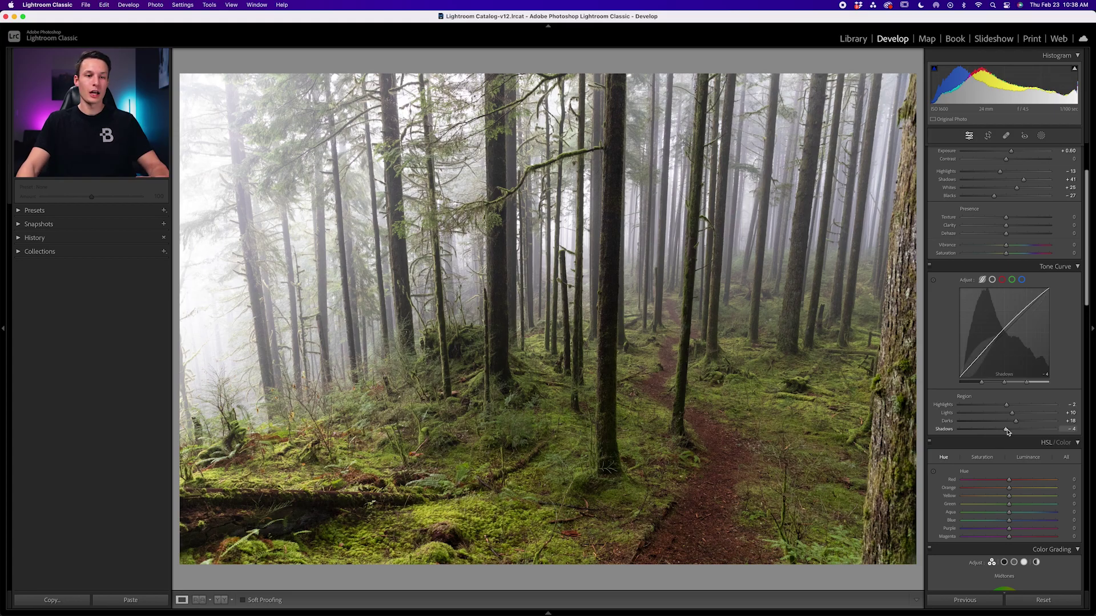
click(1008, 405)
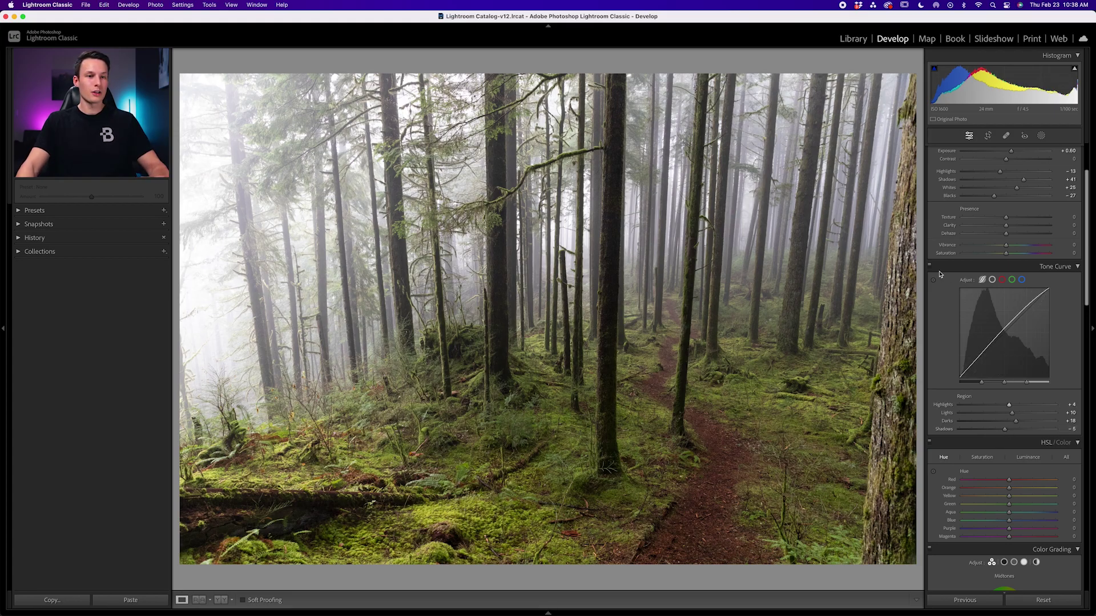
click(930, 267)
click(929, 267)
click(930, 267)
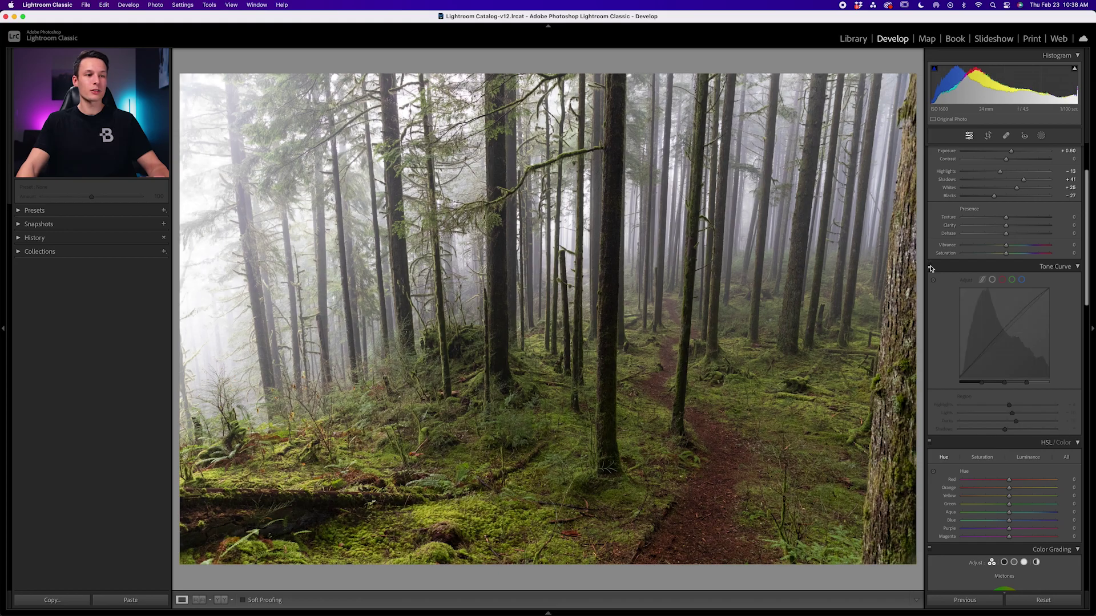
click(930, 267)
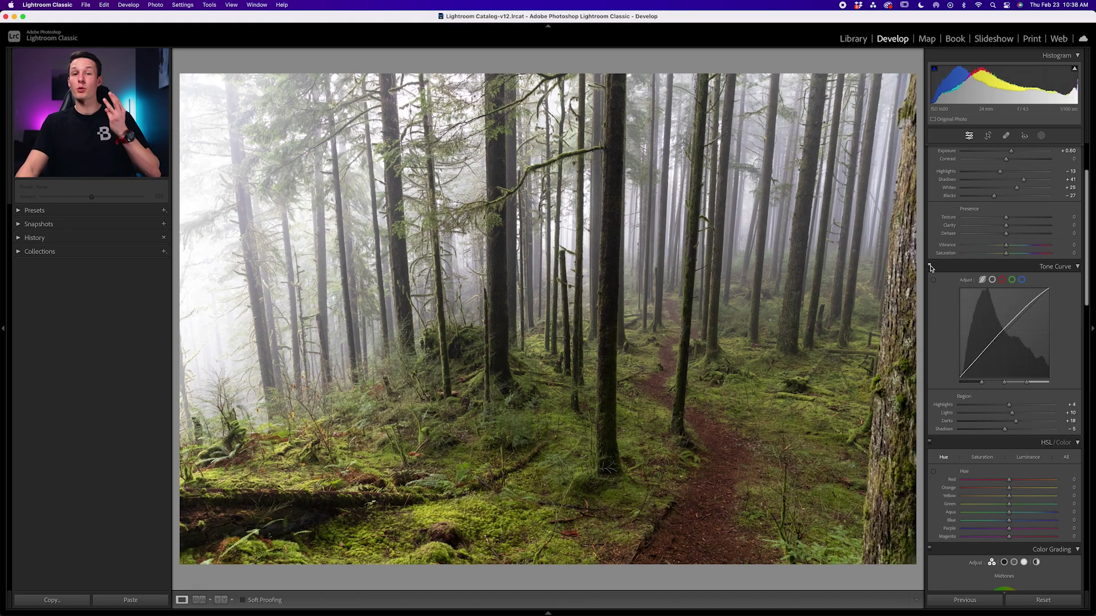
Shift the moss's yellow and green hues warmer, then desaturate yellows and greens on the photo.
scroll(1013, 388, down, 3)
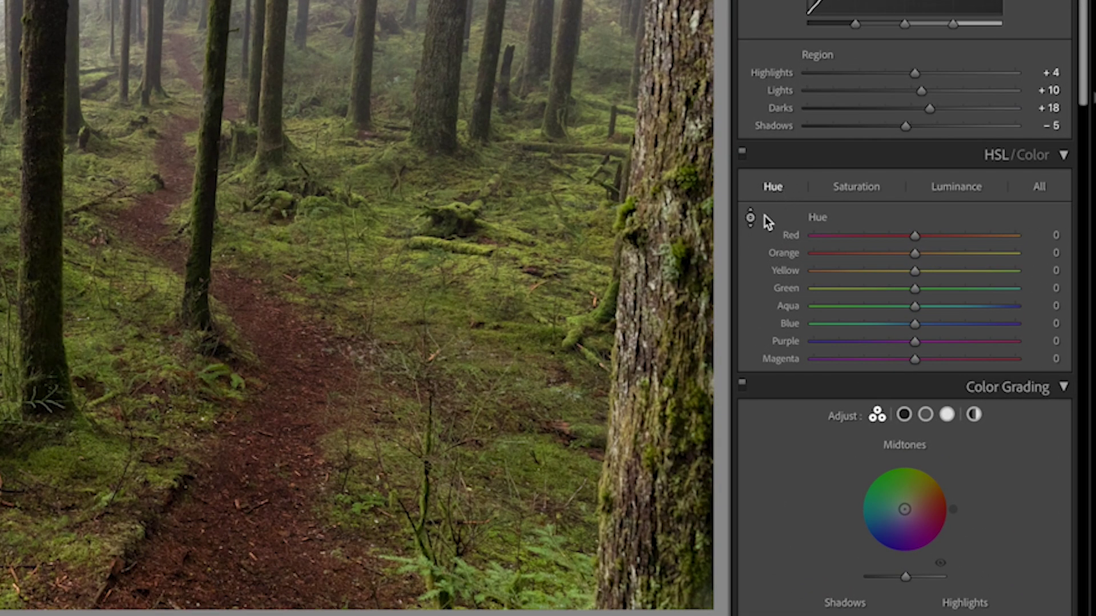
click(750, 217)
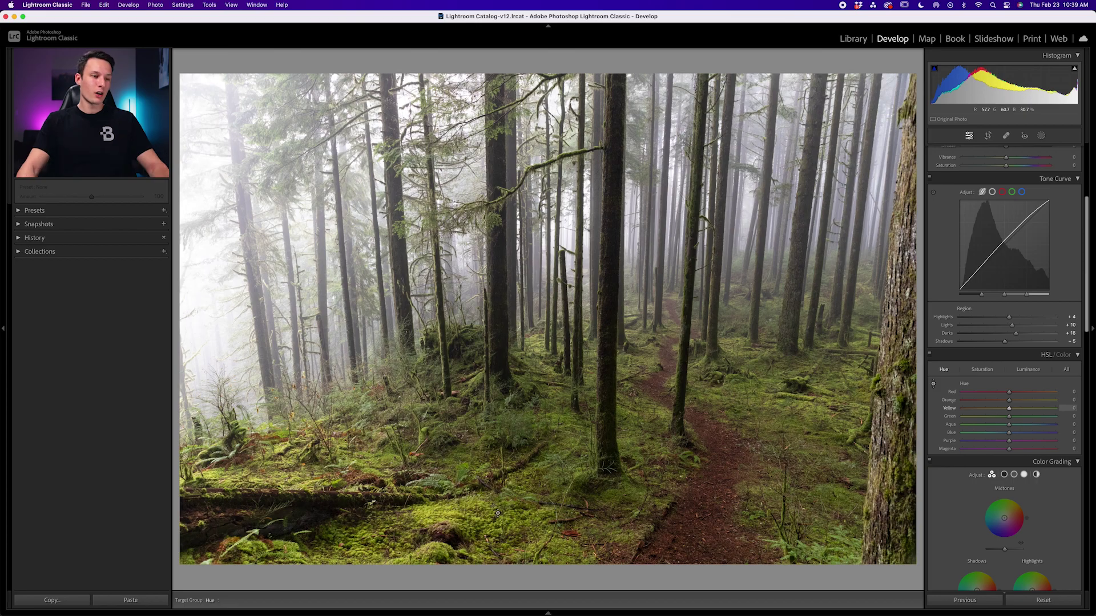
drag(434, 513, 434, 542)
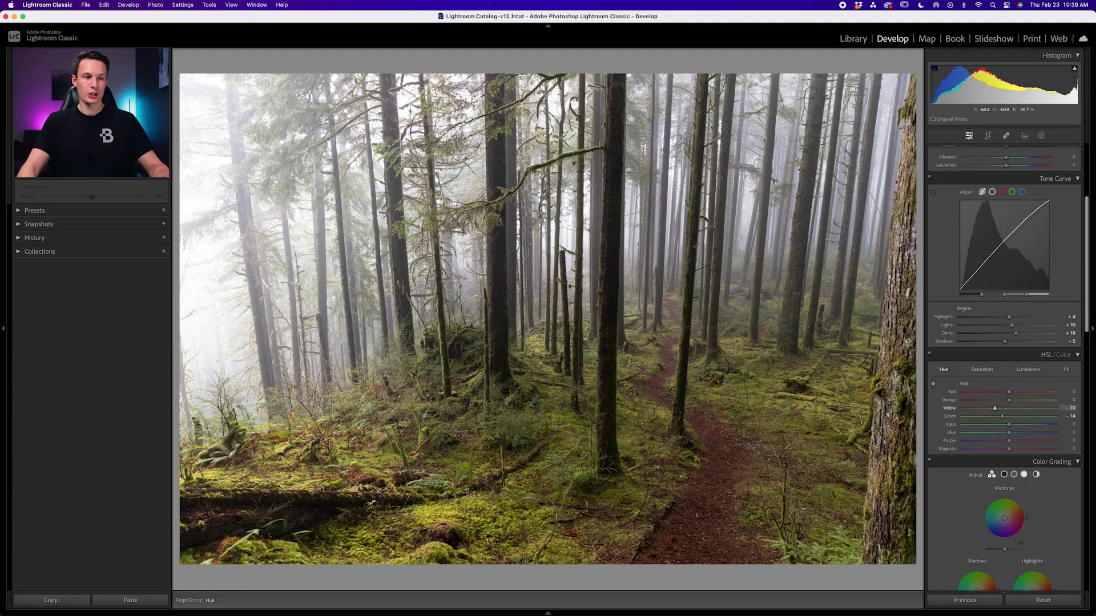
click(979, 370)
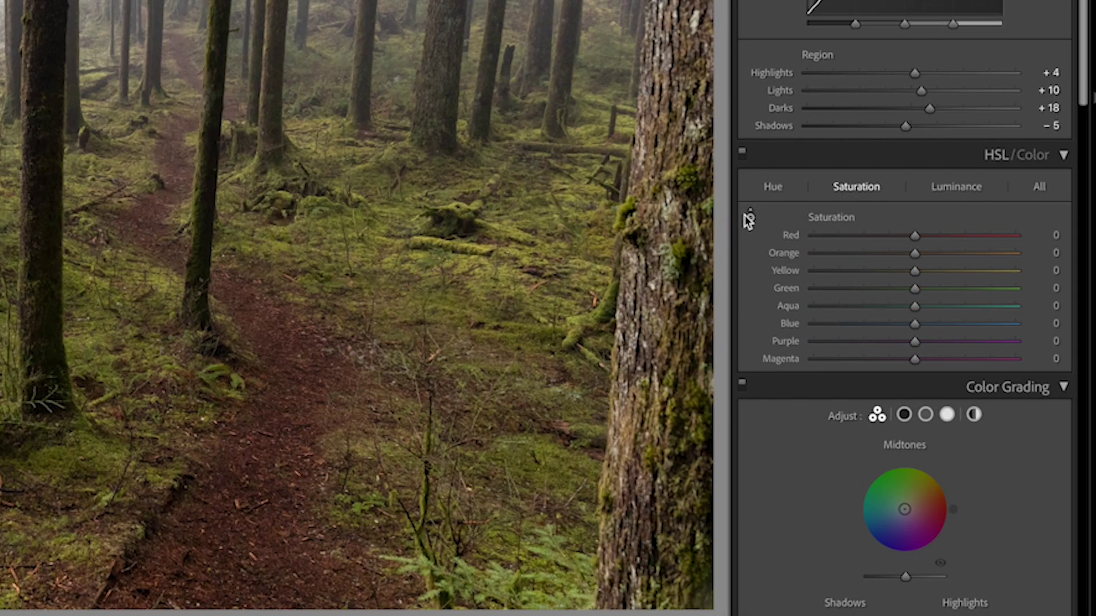
click(750, 218)
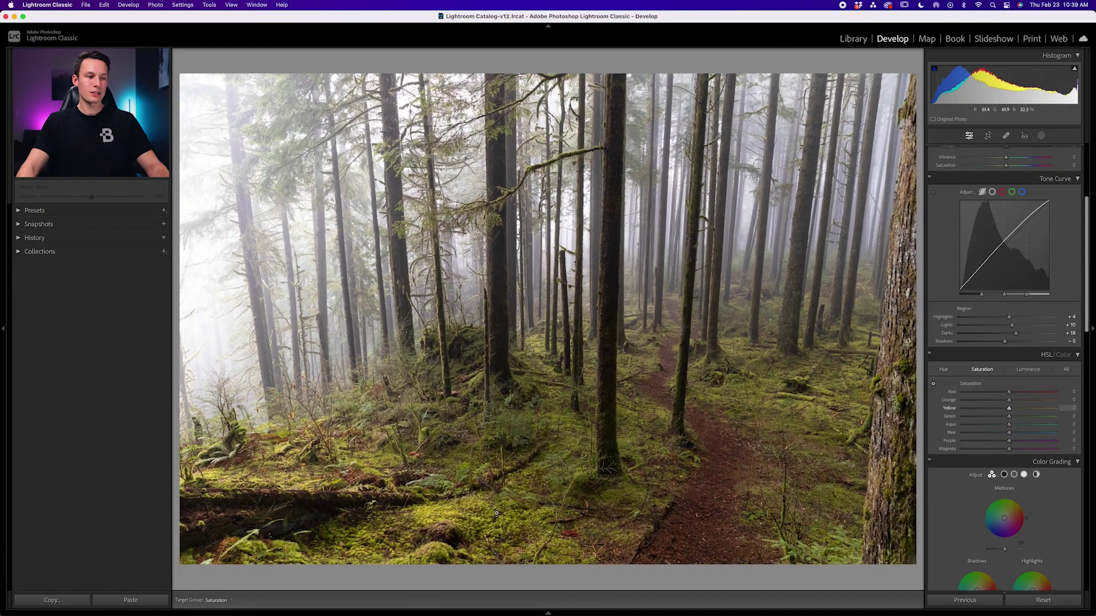
drag(750, 218, 750, 245)
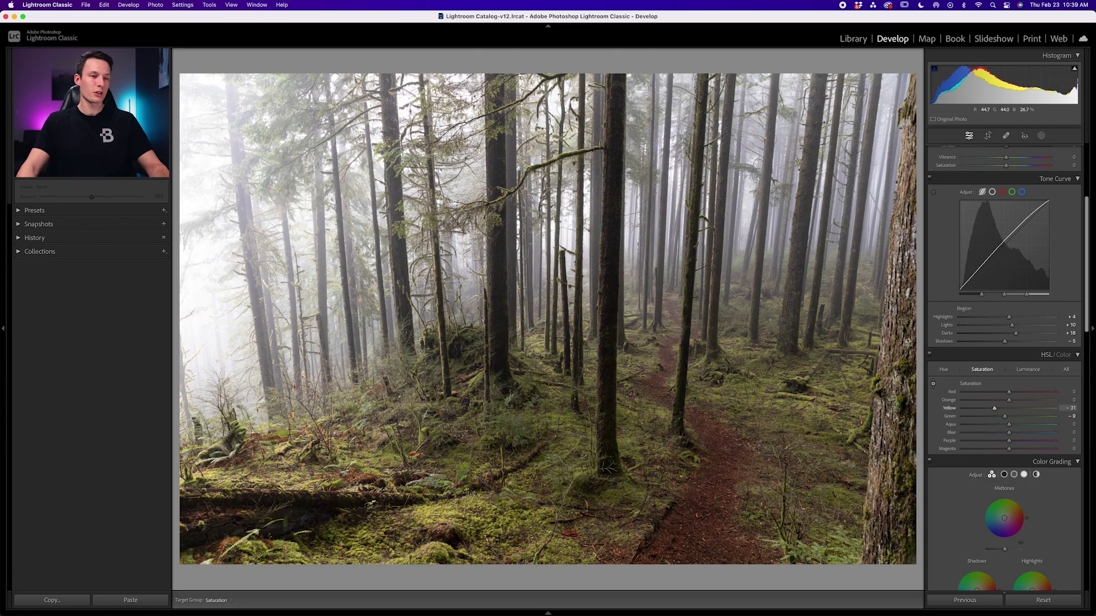
drag(749, 259, 749, 263)
Brighten yellow and green luminance, then restore some trail saturation: Red −3, Orange −13, Yellow −31, Green −10.
click(1036, 373)
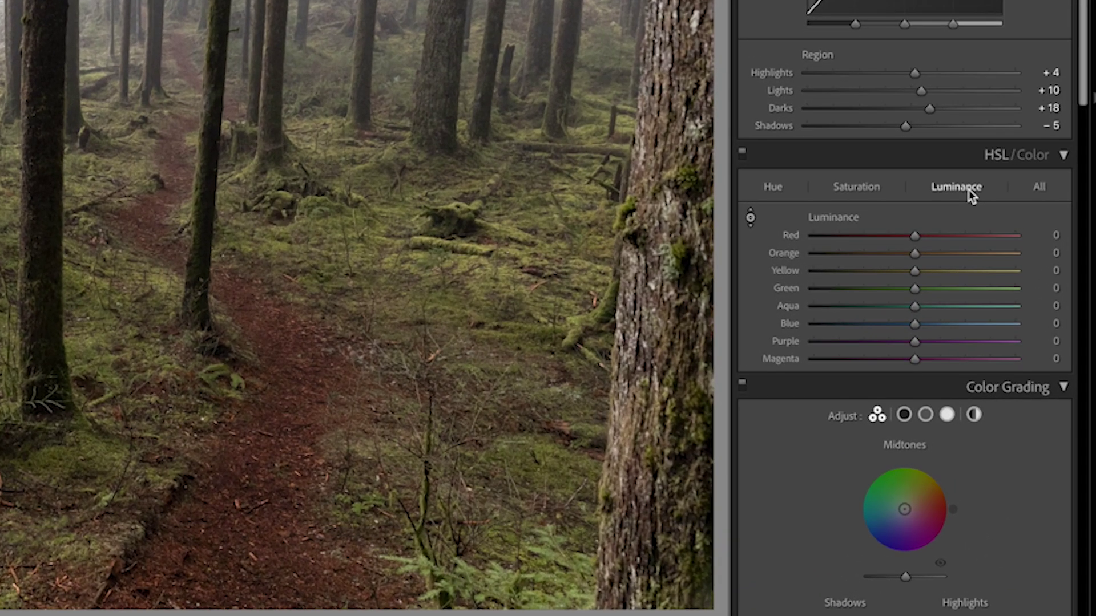
drag(750, 210, 750, 170)
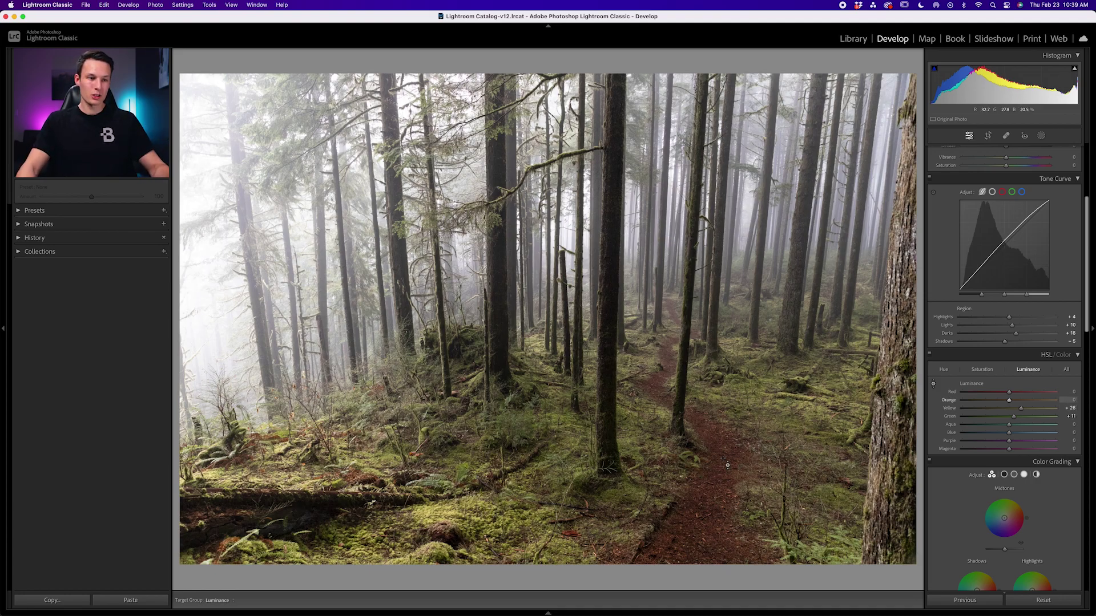
click(987, 371)
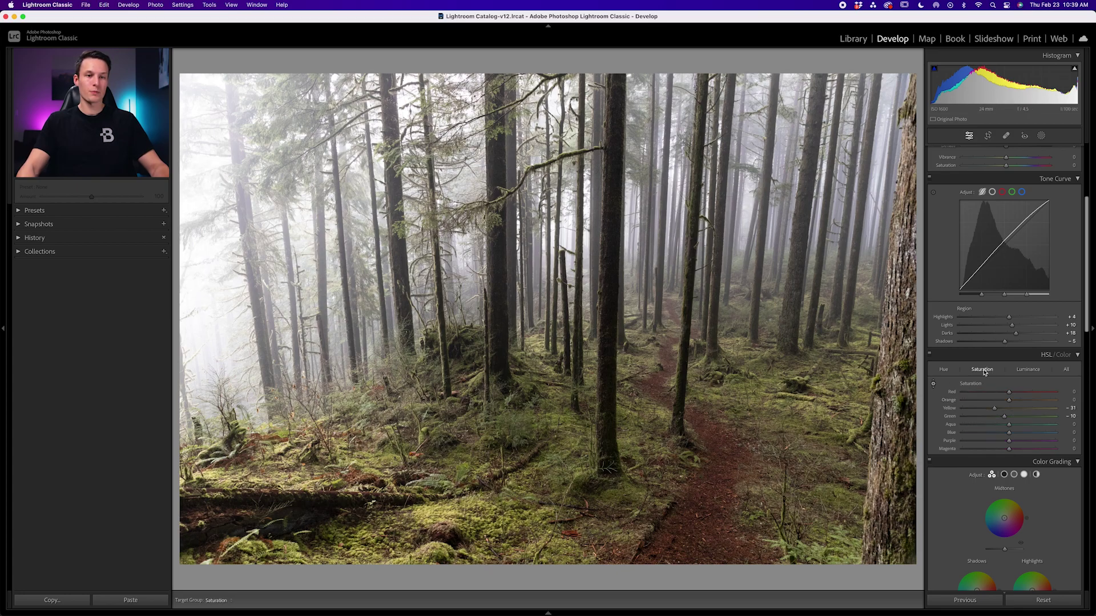
click(933, 384)
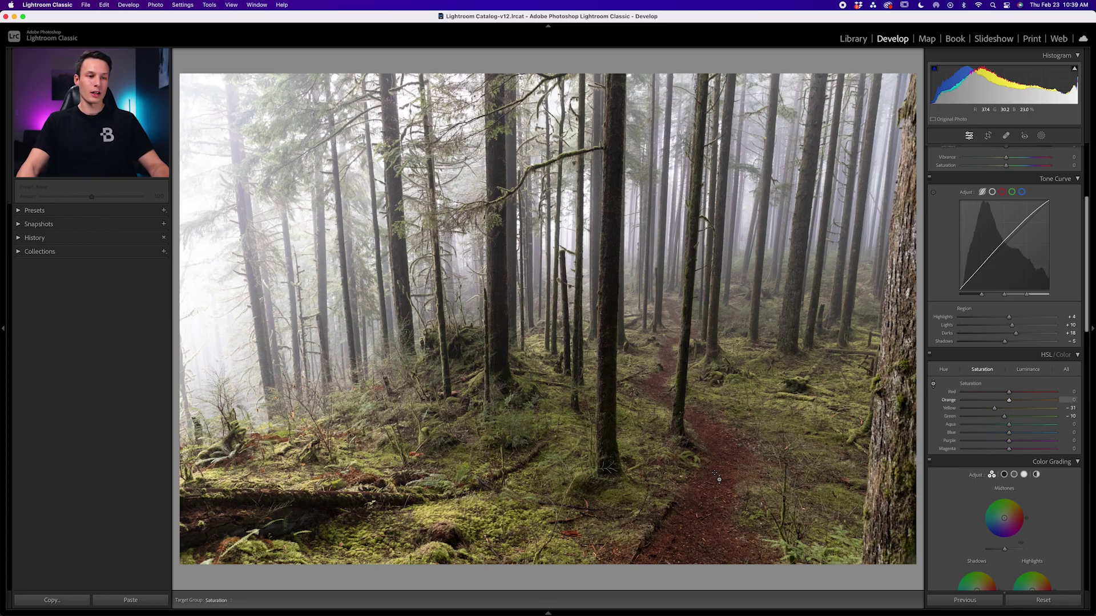
drag(685, 411, 685, 399)
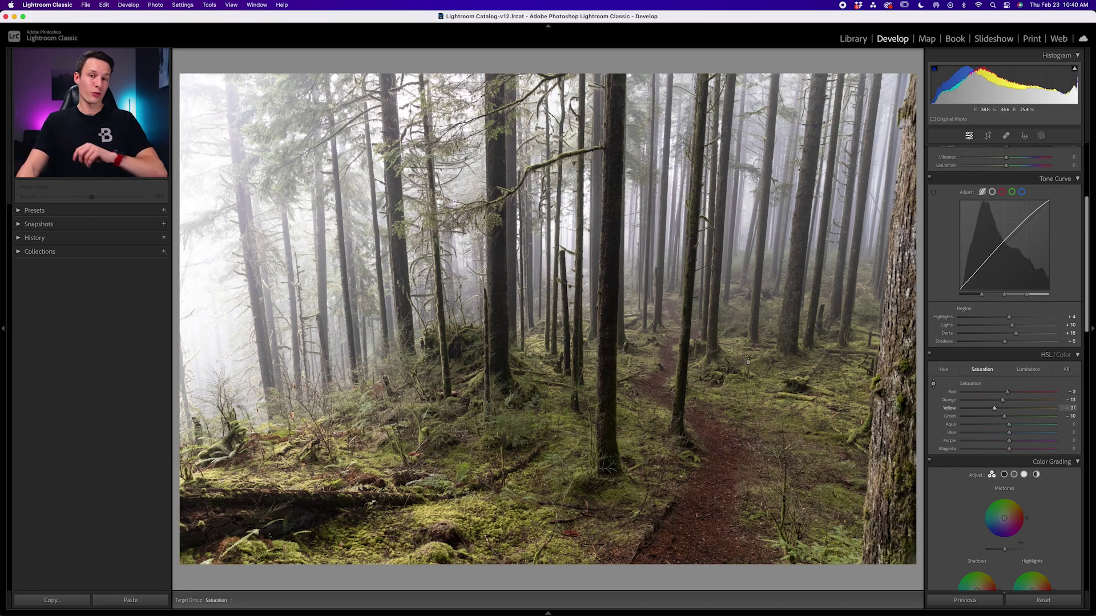
scroll(1034, 415, down, 4)
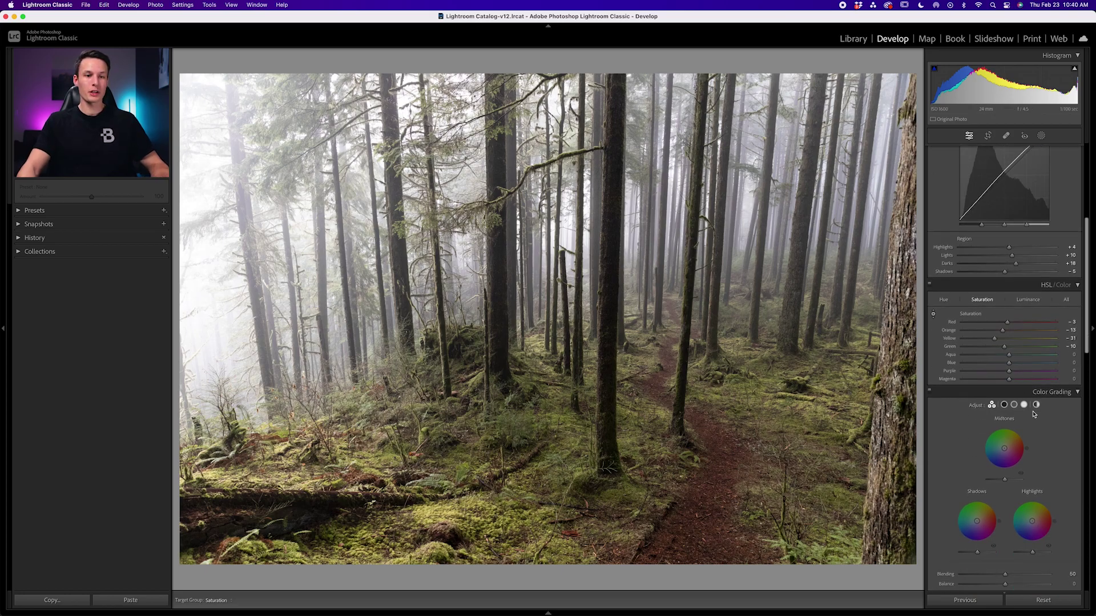
Tint the Color Grading shadows green at Hue 113, Saturation 7.
scroll(1034, 415, down, 3)
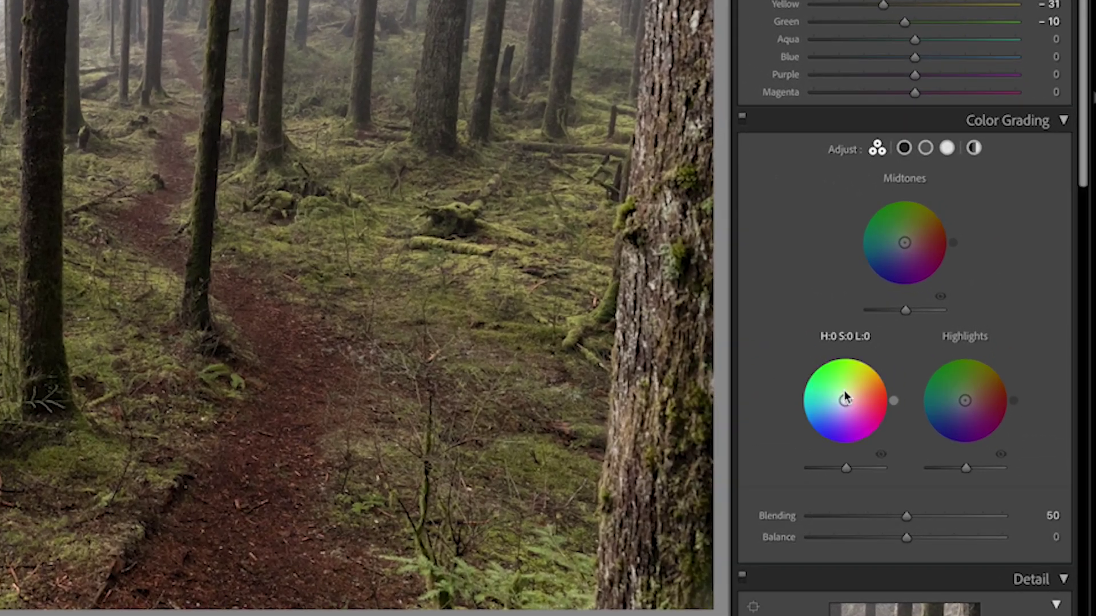
drag(845, 398, 837, 391)
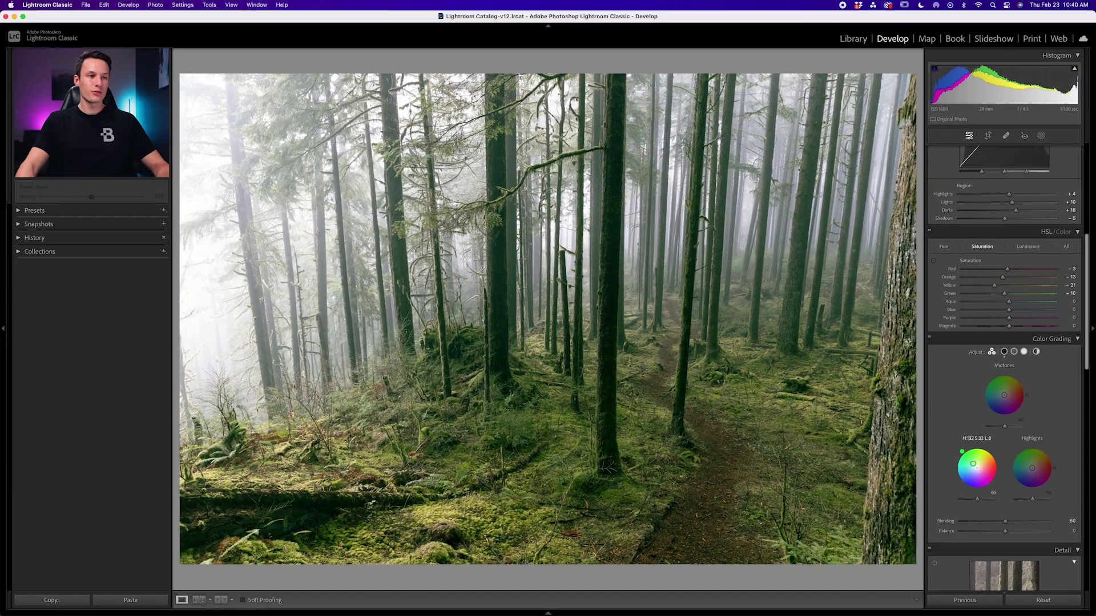
drag(974, 463, 977, 468)
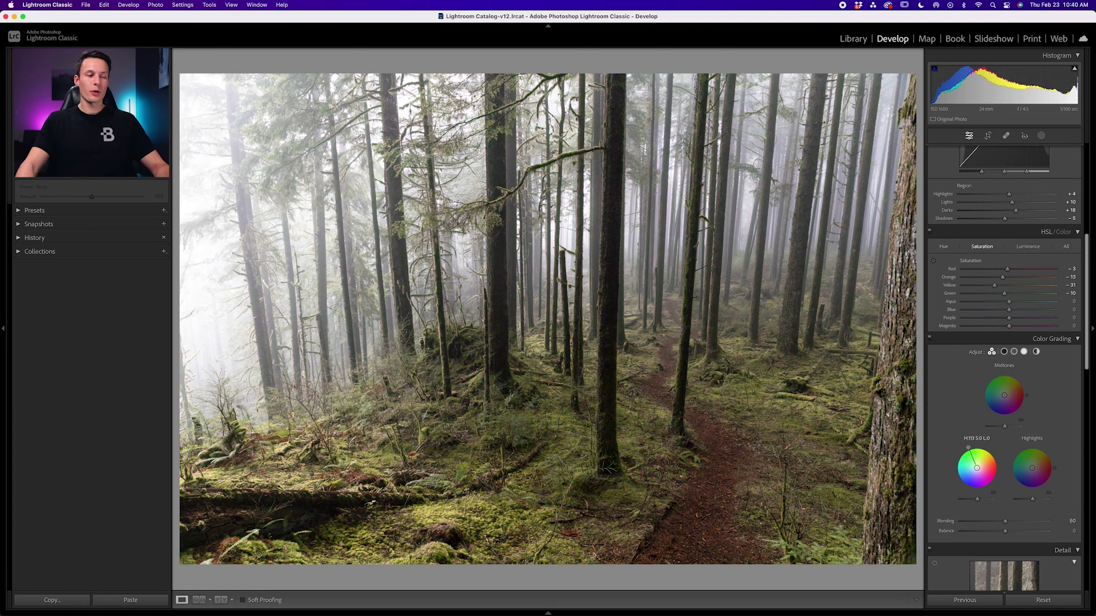
drag(977, 467, 1026, 469)
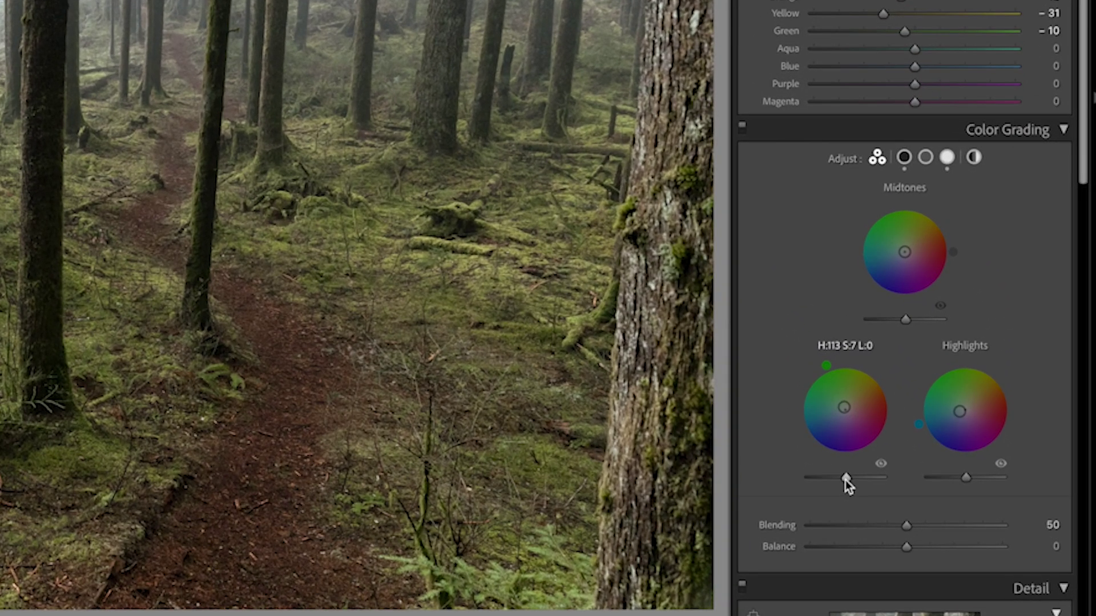
Lower shadow luminance to −9 and brighten the highlights with a cyan-blue tint (H 197, S 14).
mouse_move(844, 480)
mouse_down()
mouse_move(860, 478)
mouse_move(836, 474)
mouse_up()
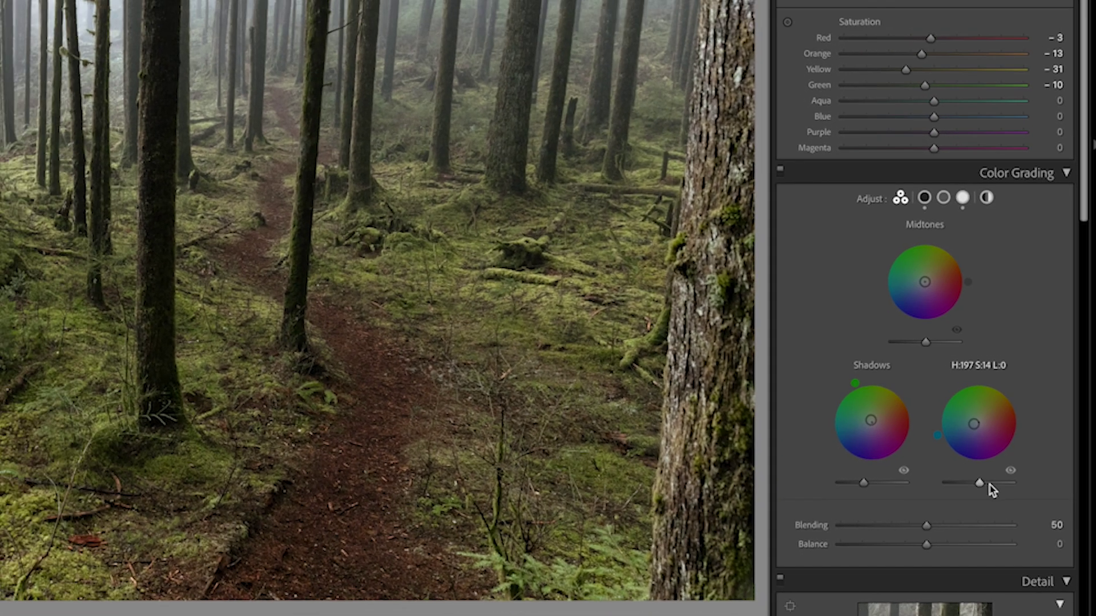
drag(965, 477, 984, 477)
drag(1039, 506, 1043, 506)
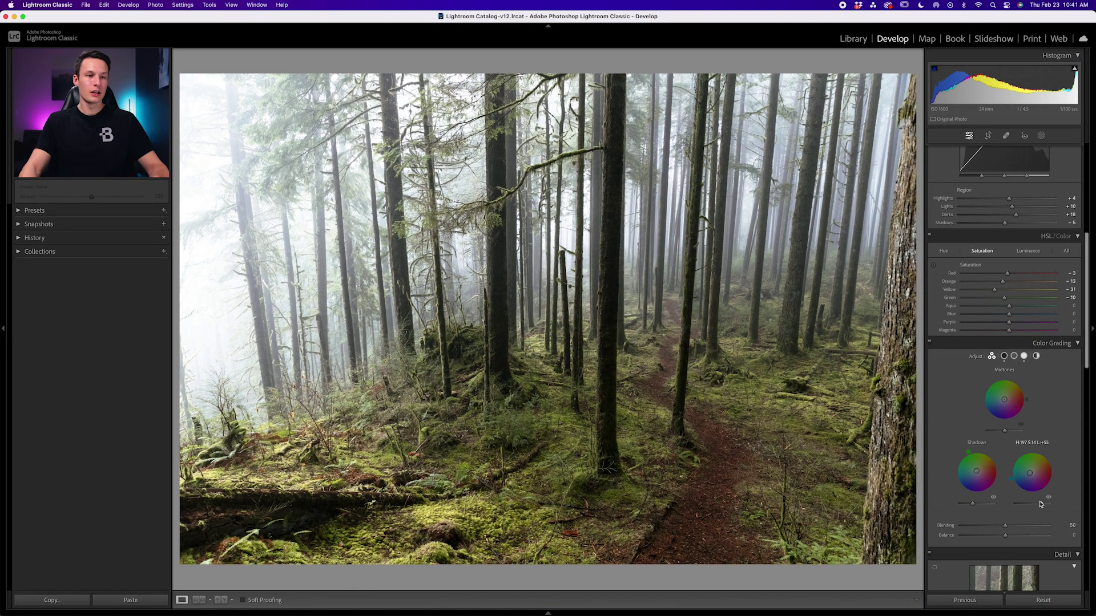
drag(1005, 432, 1005, 432)
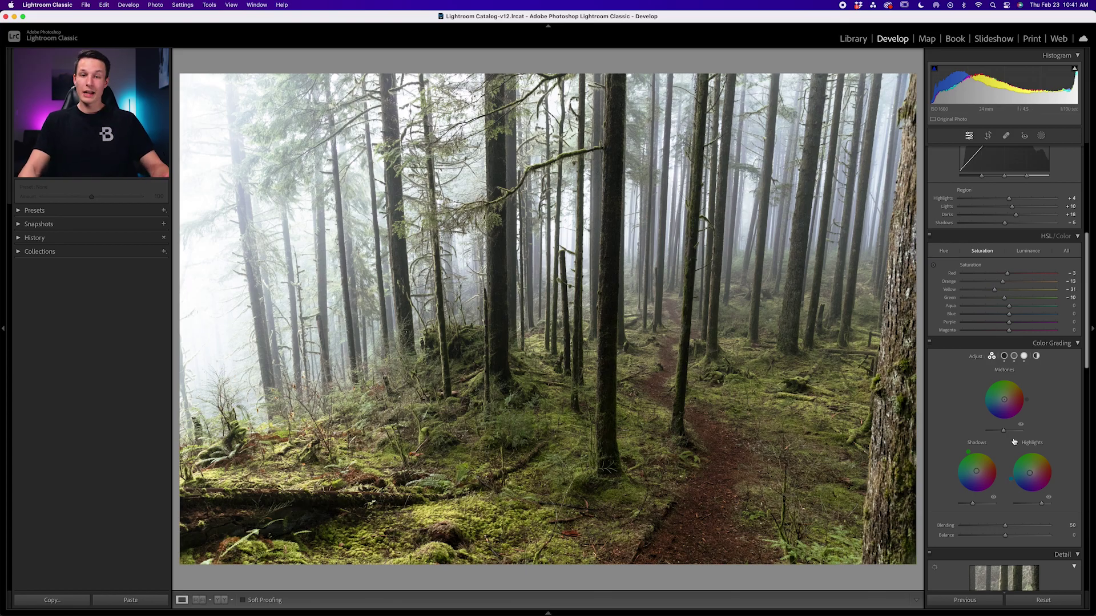
scroll(1003, 376, down, 2)
Set the Effects panel's Post-Crop Vignetting Amount to −18.
scroll(993, 388, down, 15)
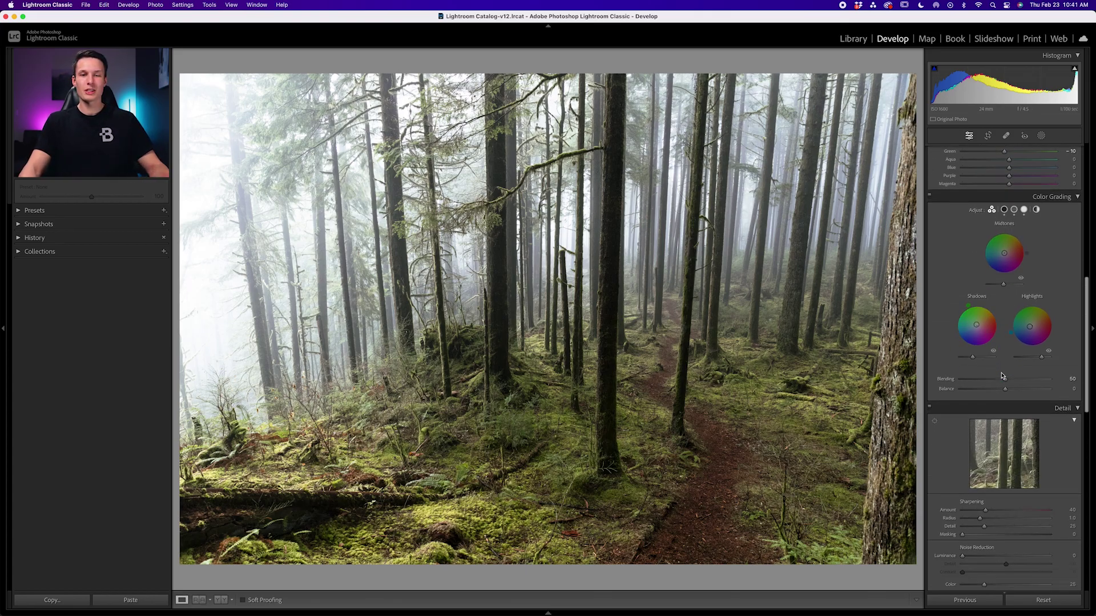
scroll(976, 417, down, 5)
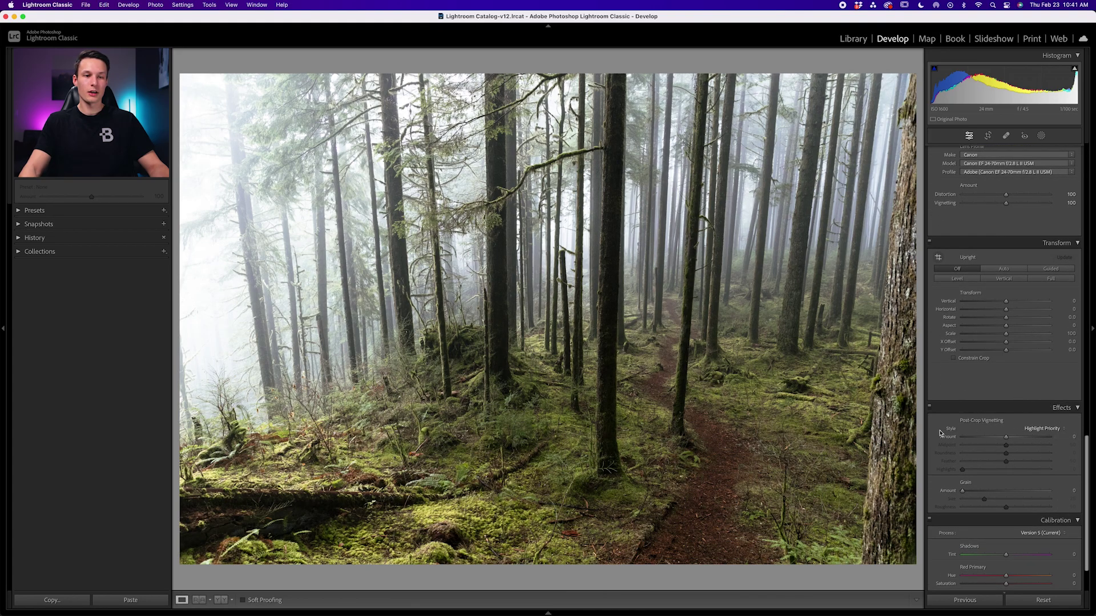
drag(1006, 440, 998, 440)
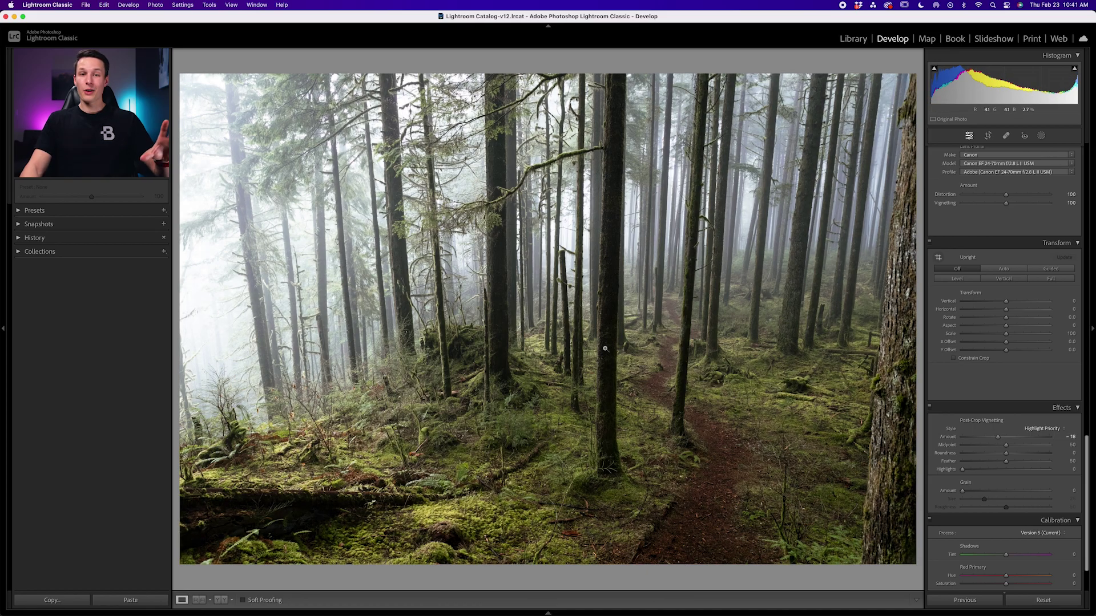
drag(1038, 355, 1037, 355)
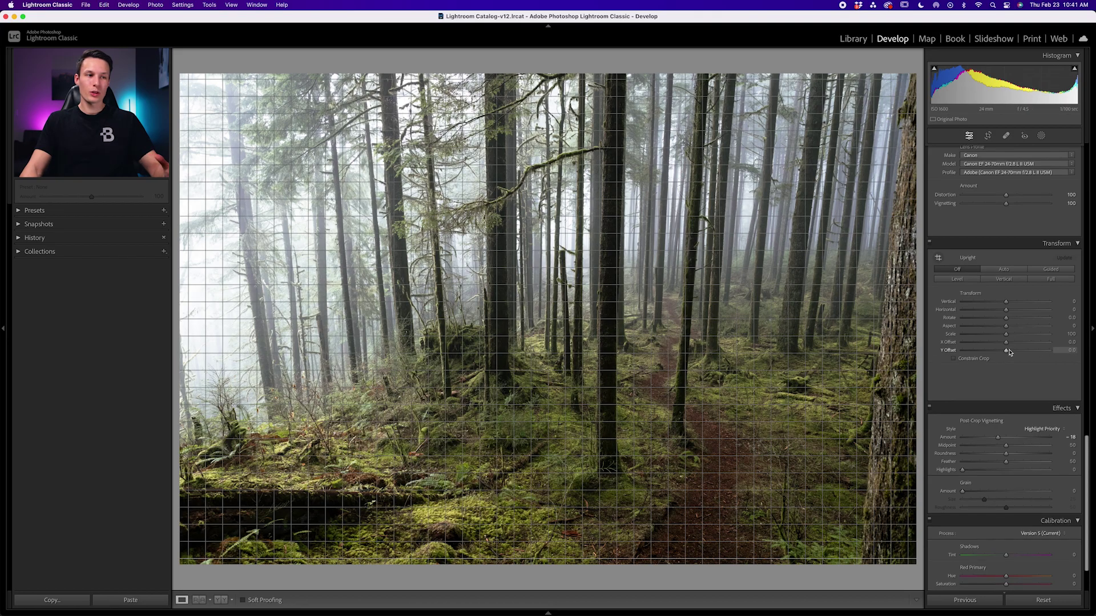
scroll(1007, 357, up, 10)
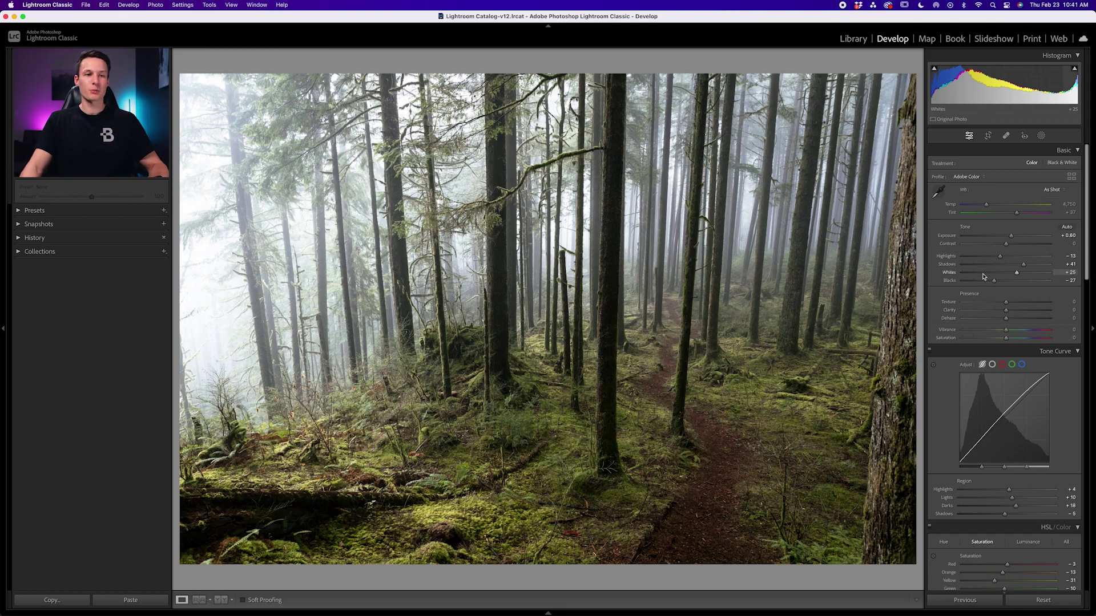
Lift Shadows to +62 and raise Vibrance to +7 in the Basic panel.
mouse_move(1023, 264)
mouse_down()
mouse_move(1034, 267)
mouse_move(996, 282)
mouse_move(1002, 258)
mouse_move(1005, 274)
mouse_move(1019, 272)
mouse_up()
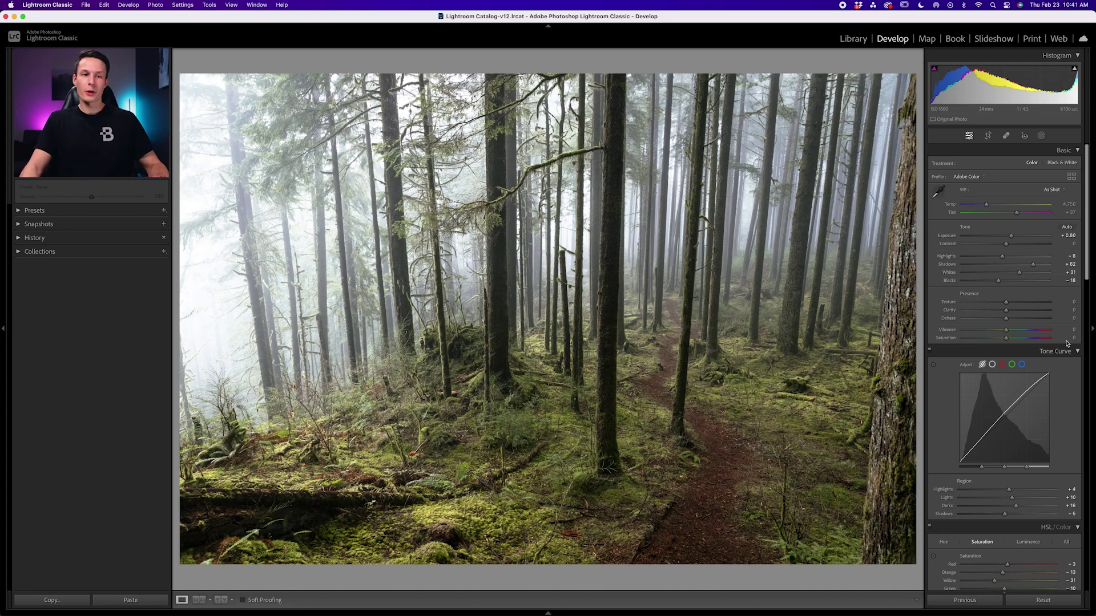
drag(1007, 331, 1015, 331)
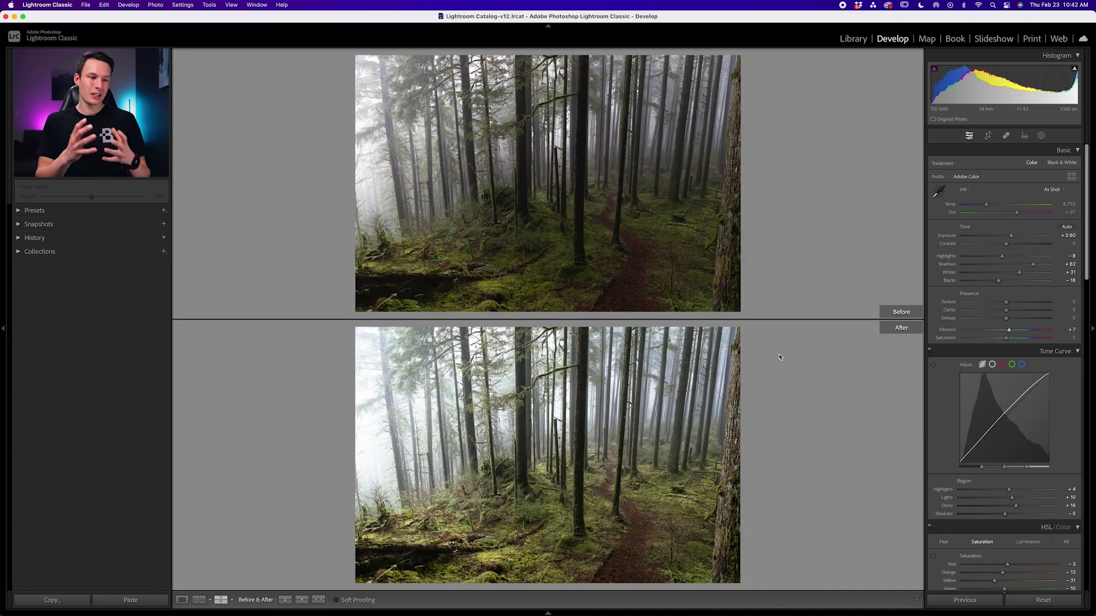